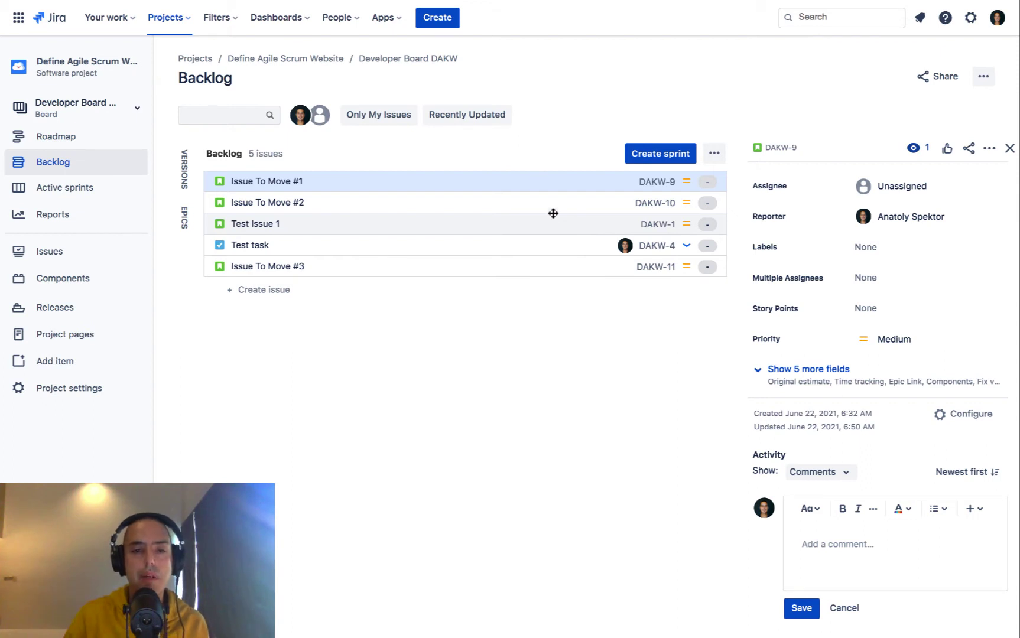
Select issue DAKW-9 and draft the comment 'Look at this screenshot:'.
{"action": "left_click", "coordinate": [354, 367]}
{"action": "left_click", "coordinate": [306, 180]}
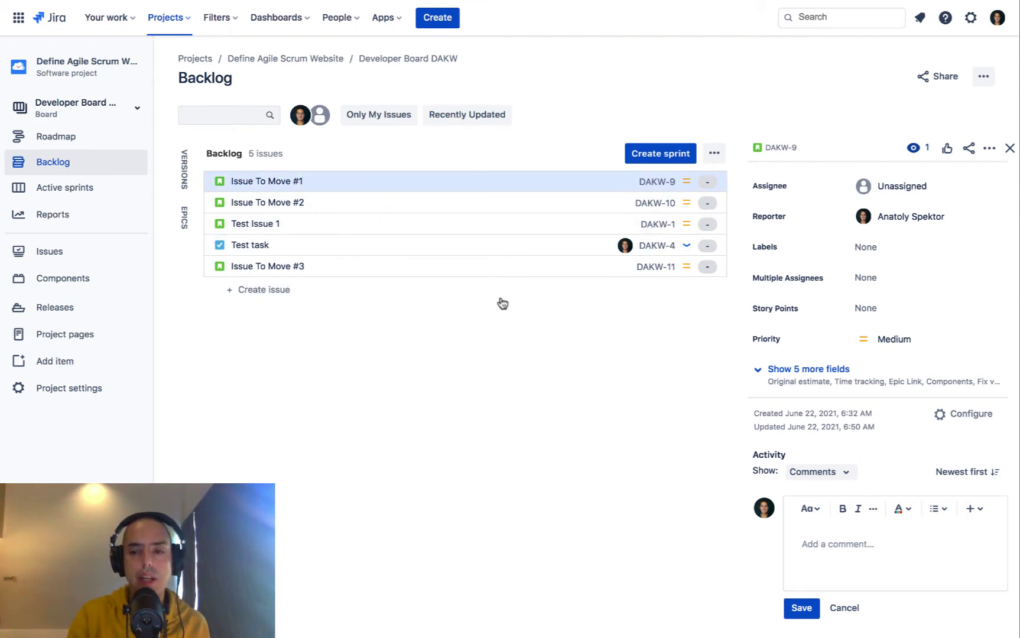
{"action": "left_click", "coordinate": [854, 549]}
{"action": "type", "text": "Loo"}
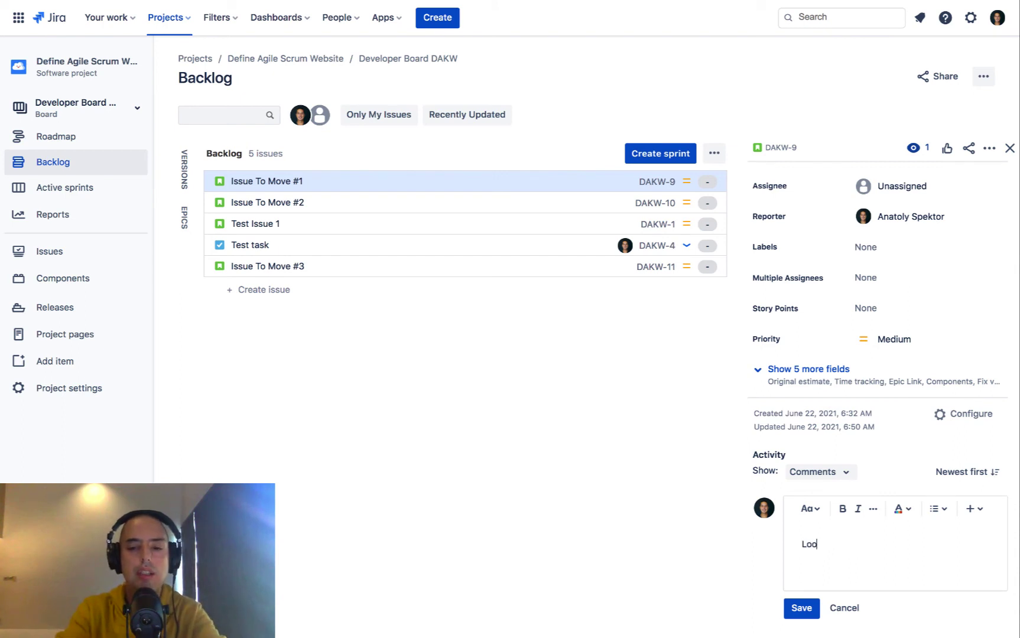
{"action": "type", "text": "k at this scre"}
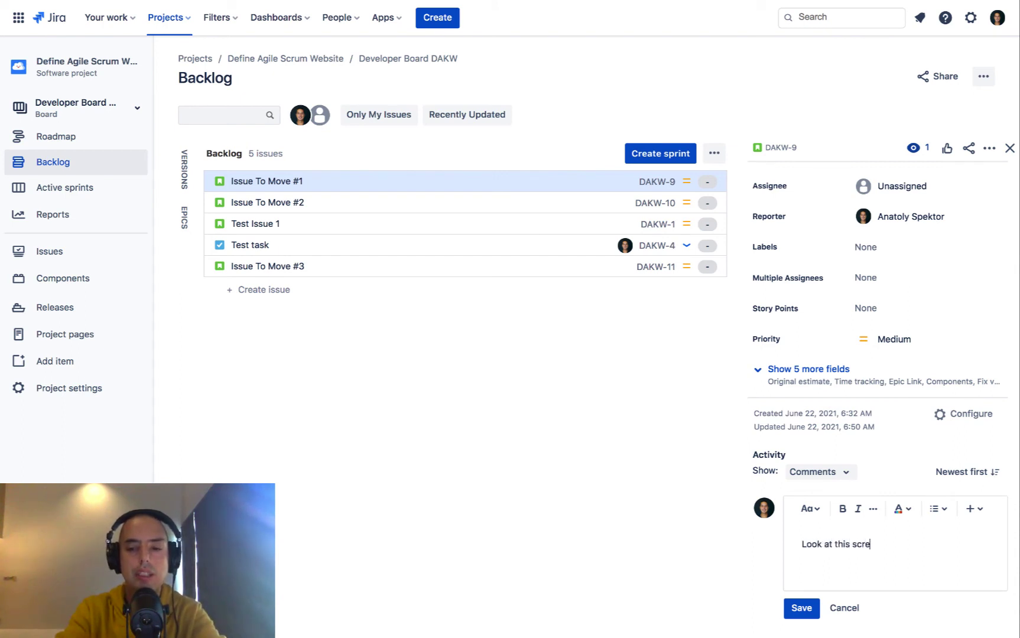
{"action": "type", "text": "enshot:"}
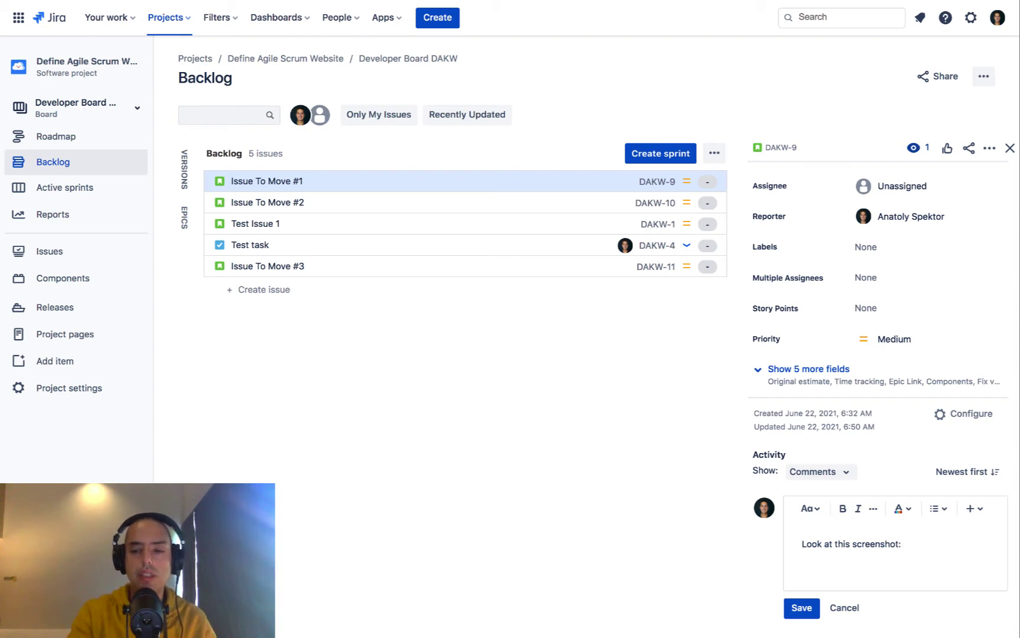
{"action": "key", "text": "BackSpace"}
{"action": "key", "text": "BackSpace"}
{"action": "type", "text": "!"}
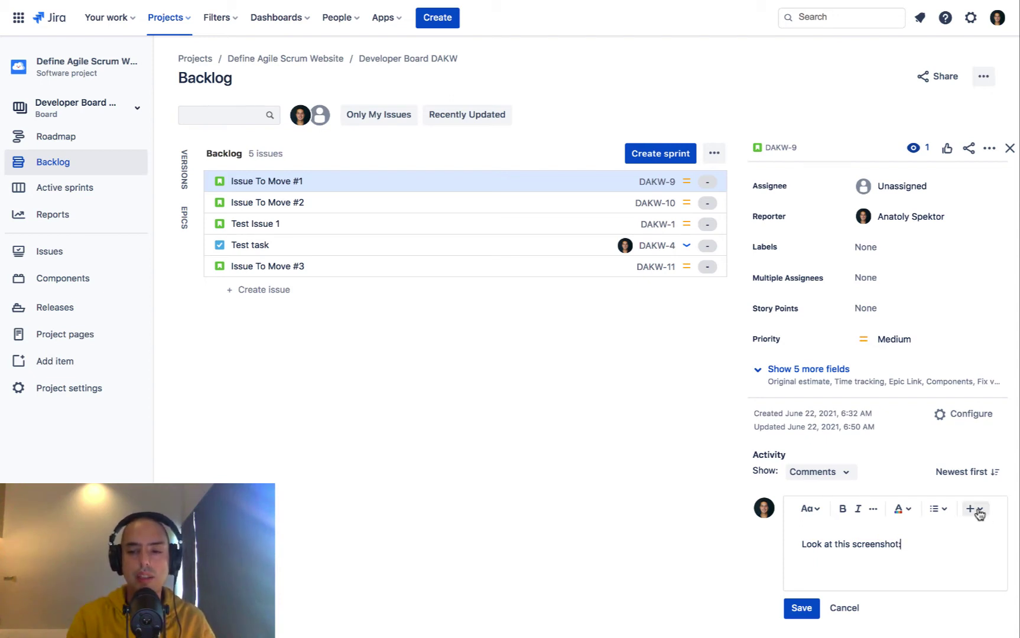
Embed the screenshot file in the comment through Files & images.
{"action": "left_click", "coordinate": [979, 515]}
{"action": "scroll", "coordinate": [939, 575], "scroll_direction": "down", "scroll_amount": 2}
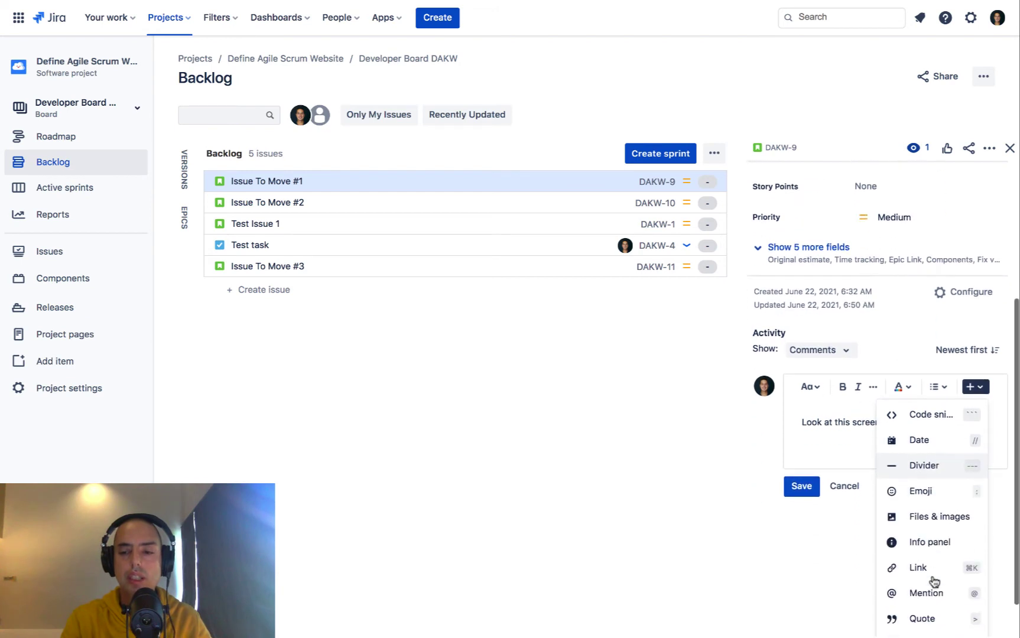
{"action": "left_click", "coordinate": [938, 516]}
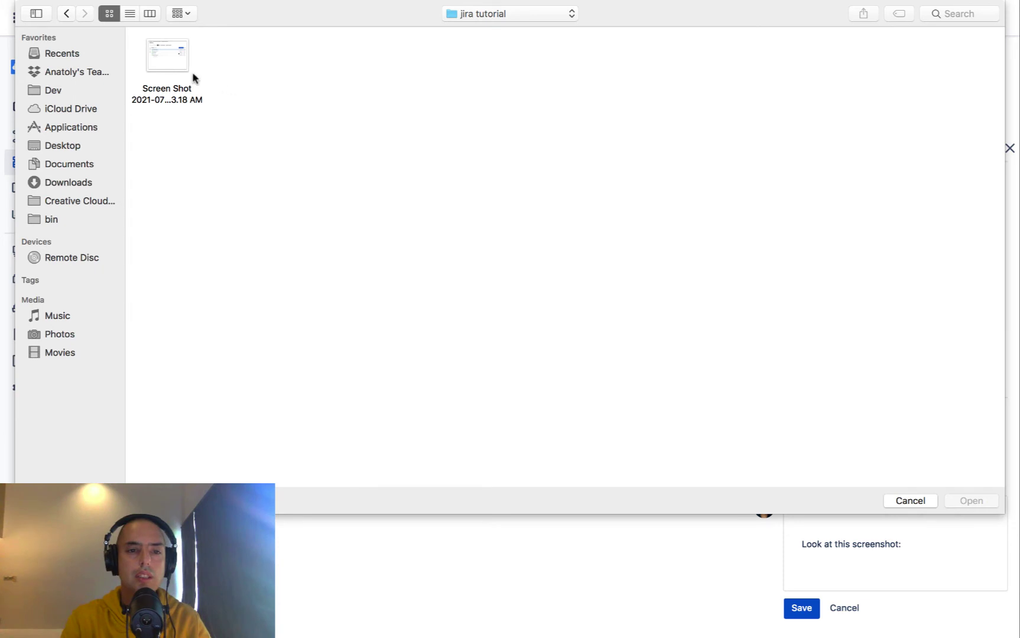
{"action": "double_click", "coordinate": [169, 61]}
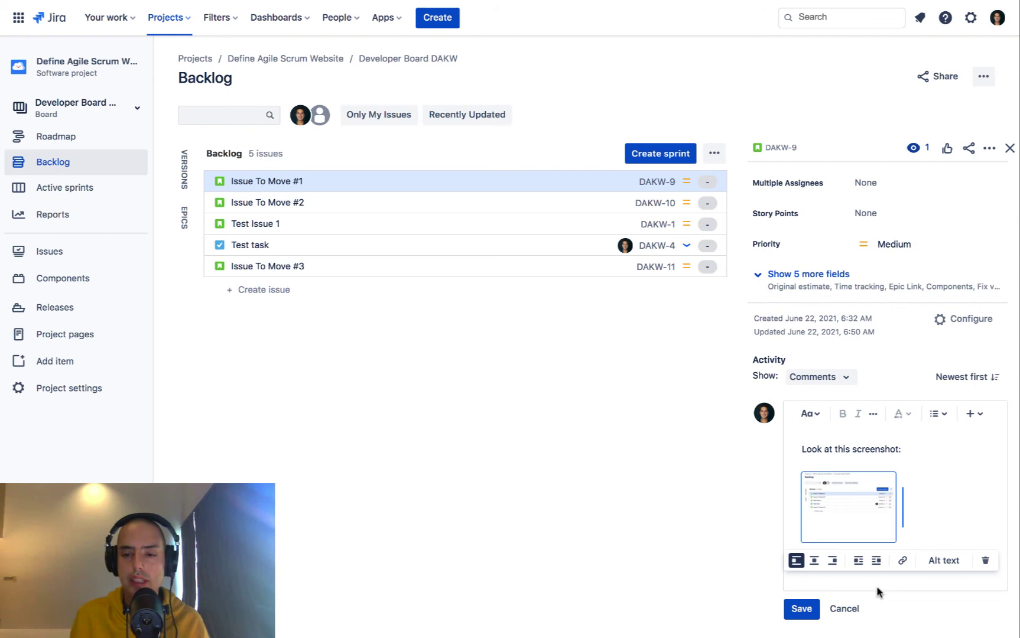
Save the screenshot comment and open the full DAKW-9 issue page.
{"action": "left_click", "coordinate": [801, 609]}
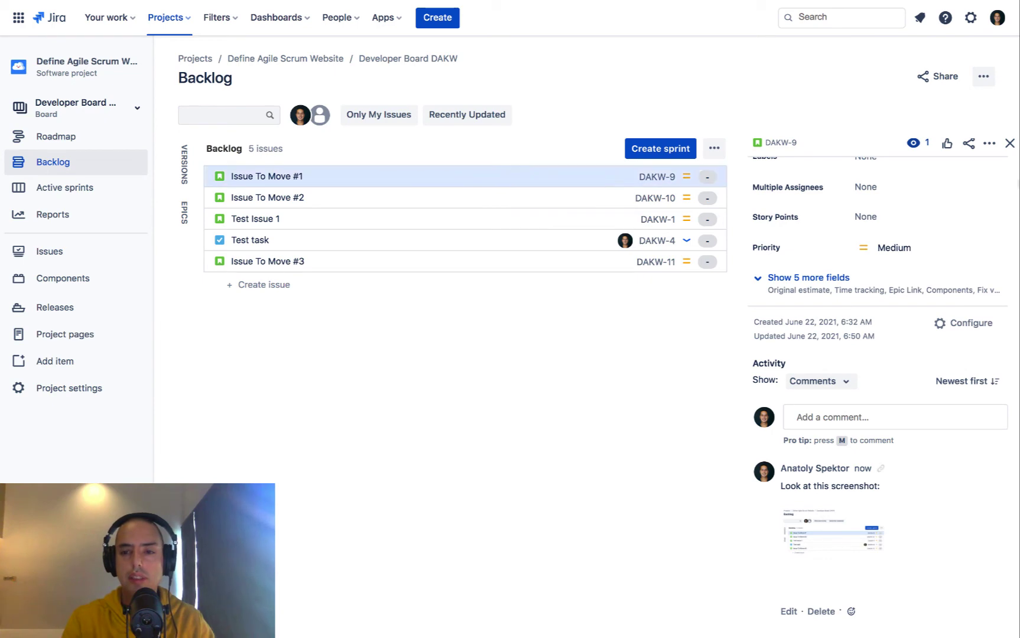
{"action": "scroll", "coordinate": [815, 247], "scroll_direction": "up", "scroll_amount": 5}
{"action": "scroll", "coordinate": [797, 200], "scroll_direction": "up", "scroll_amount": 3}
{"action": "left_click", "coordinate": [781, 142]}
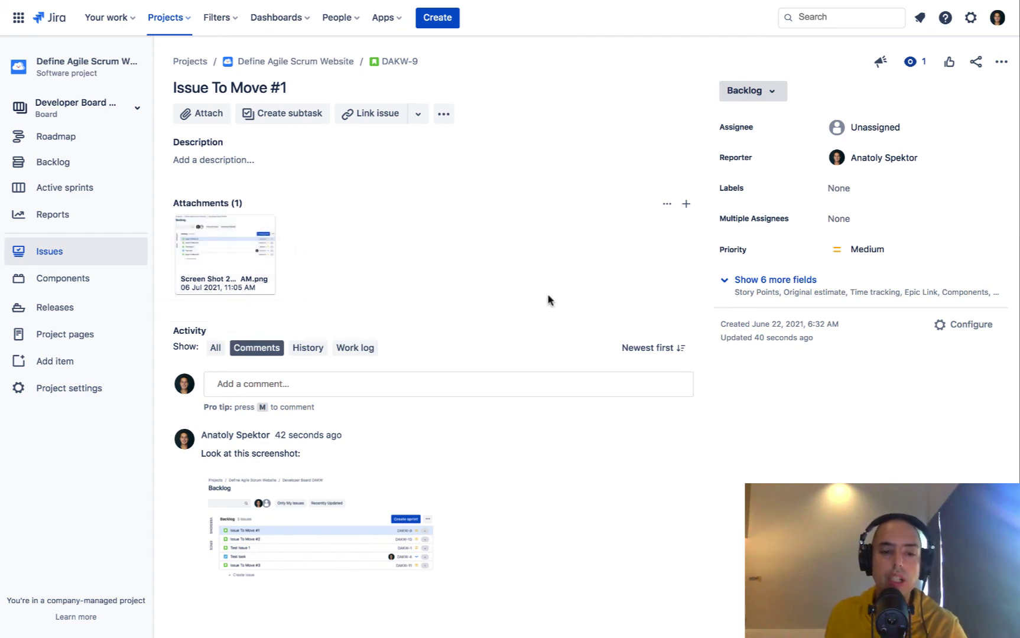
{"action": "mouse_move", "coordinate": [319, 526]}
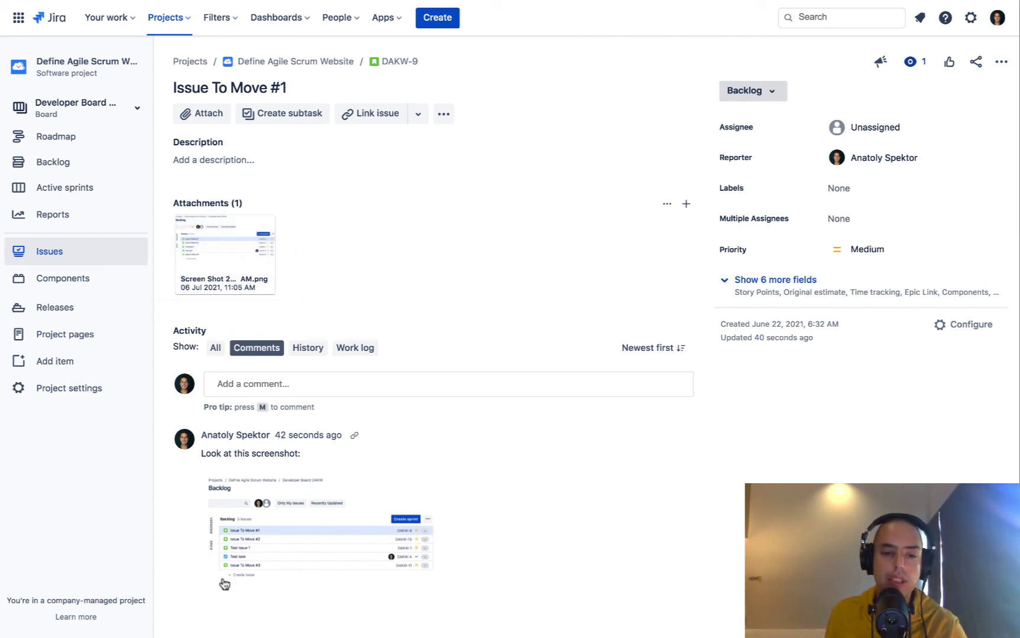
{"action": "left_click", "coordinate": [311, 551]}
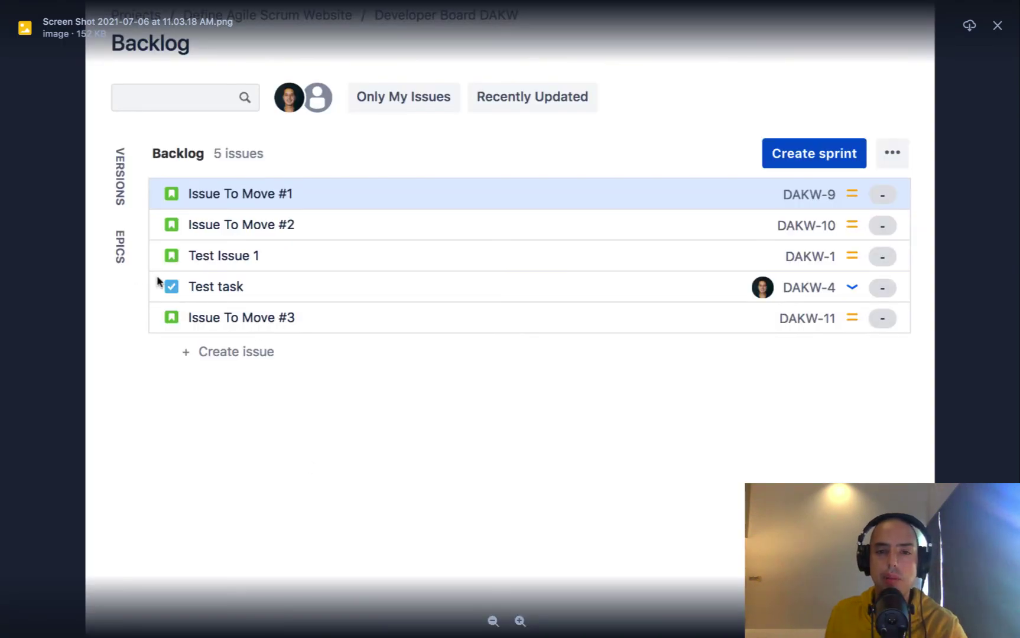
{"action": "left_click", "coordinate": [997, 26]}
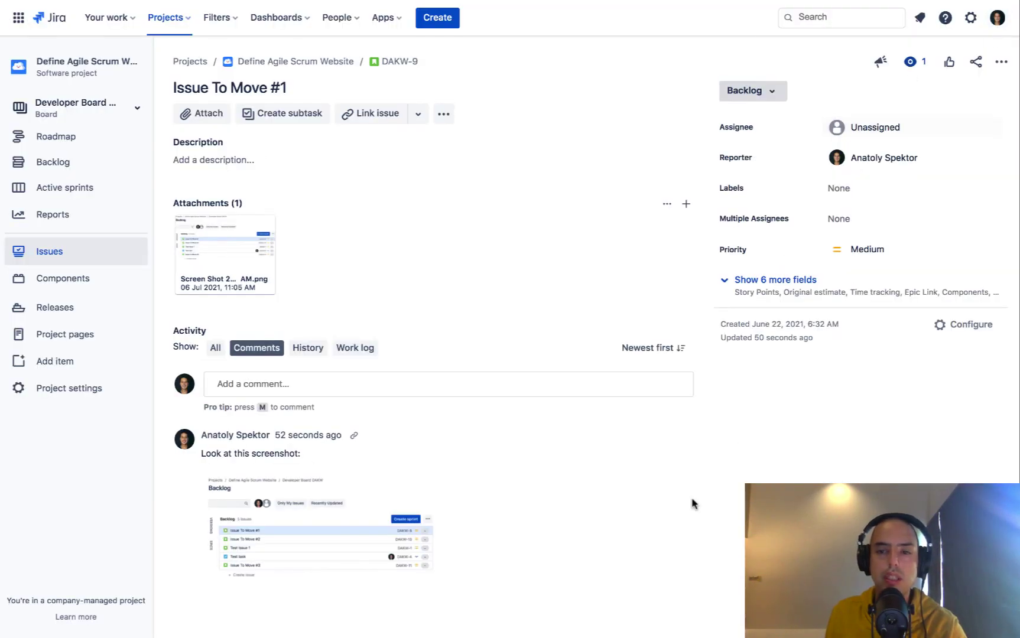